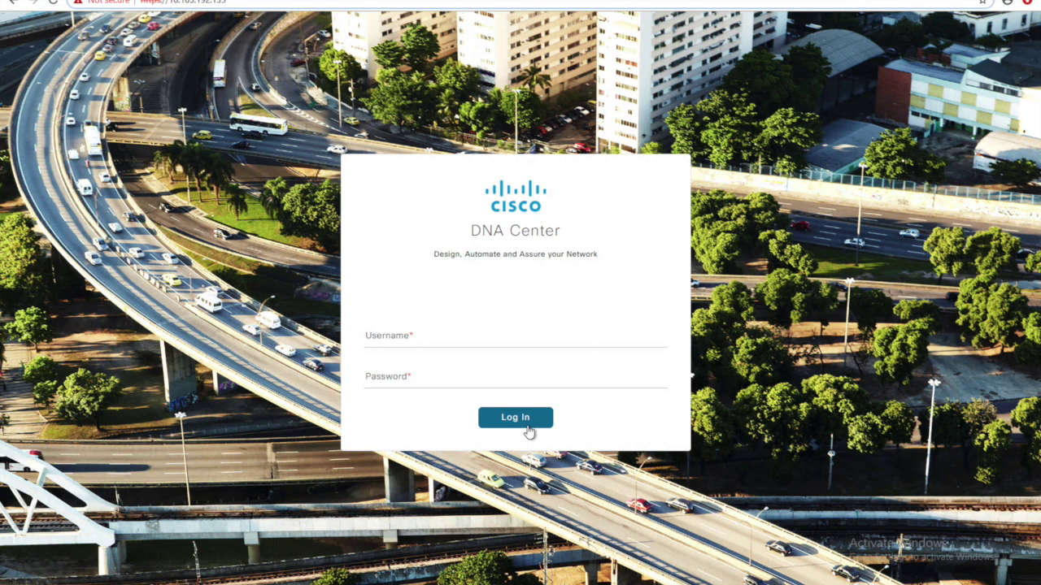
- Log in to Cisco DNA Center with username admin and the account password
click(420, 342)
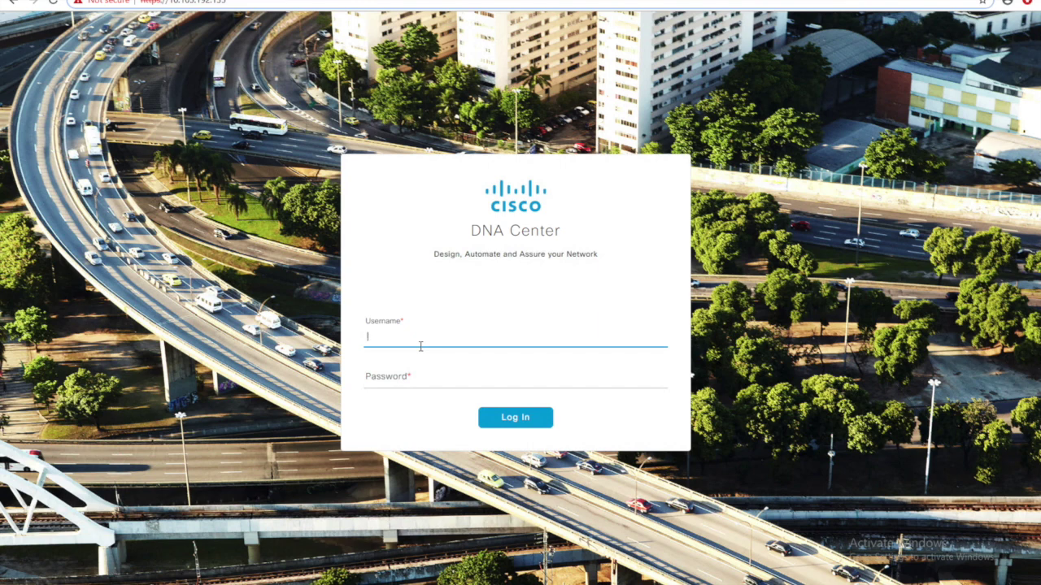
text(a)
text(admin)
key(Tab)
text(********)
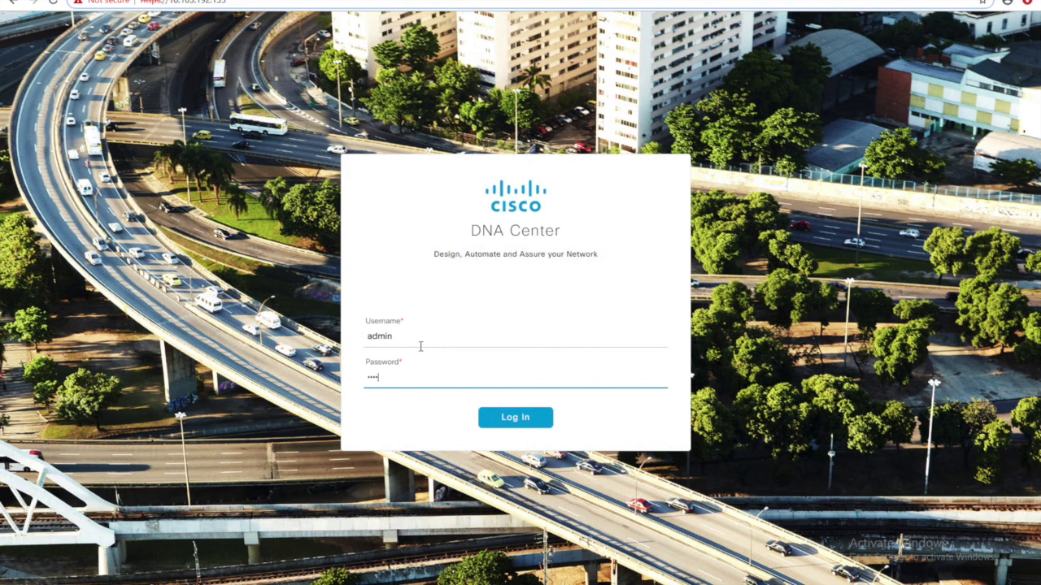
key(Return)
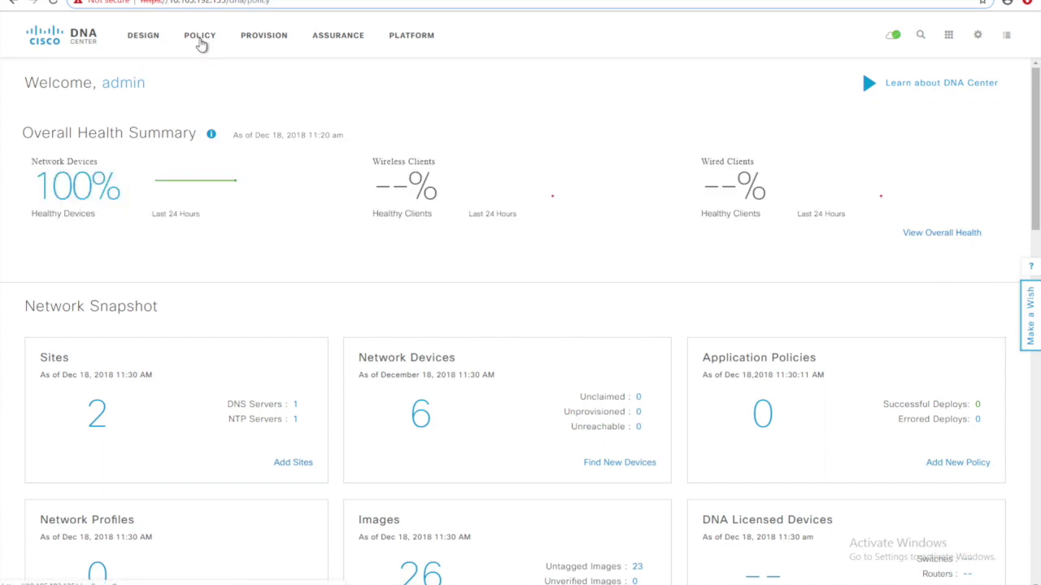
- Open the Policy dashboard and check the tools list
click(200, 37)
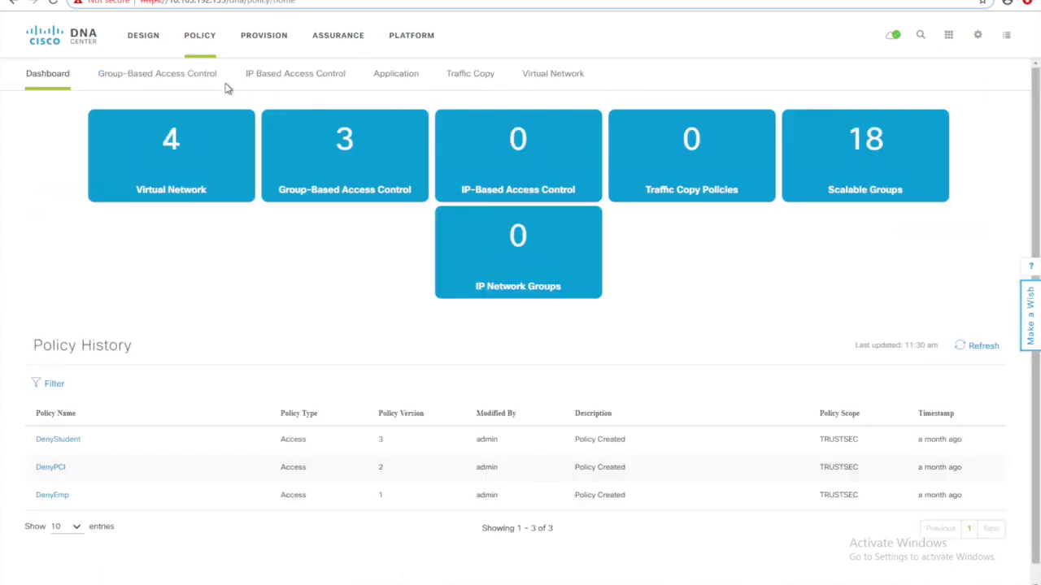
click(949, 37)
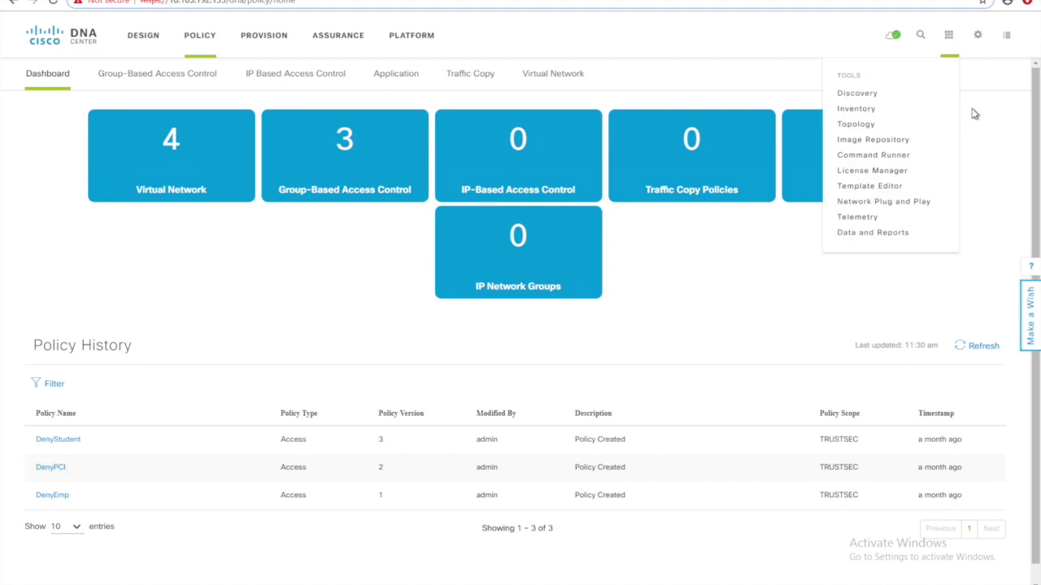
click(1008, 162)
click(948, 36)
- In System Settings, open Authentication and Policy Servers and select ISE server 172.16.54.11
click(977, 39)
click(927, 109)
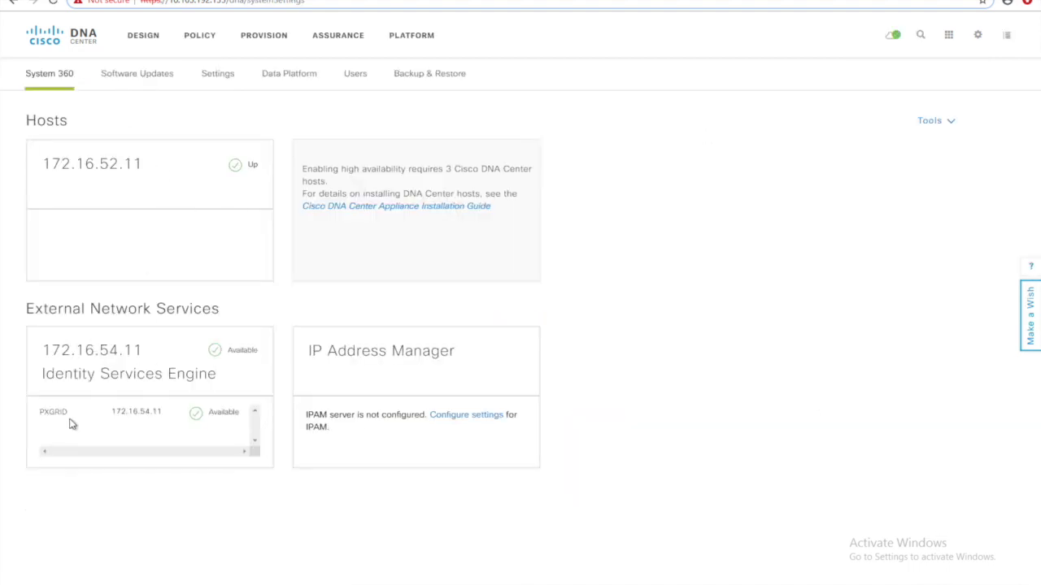
click(218, 81)
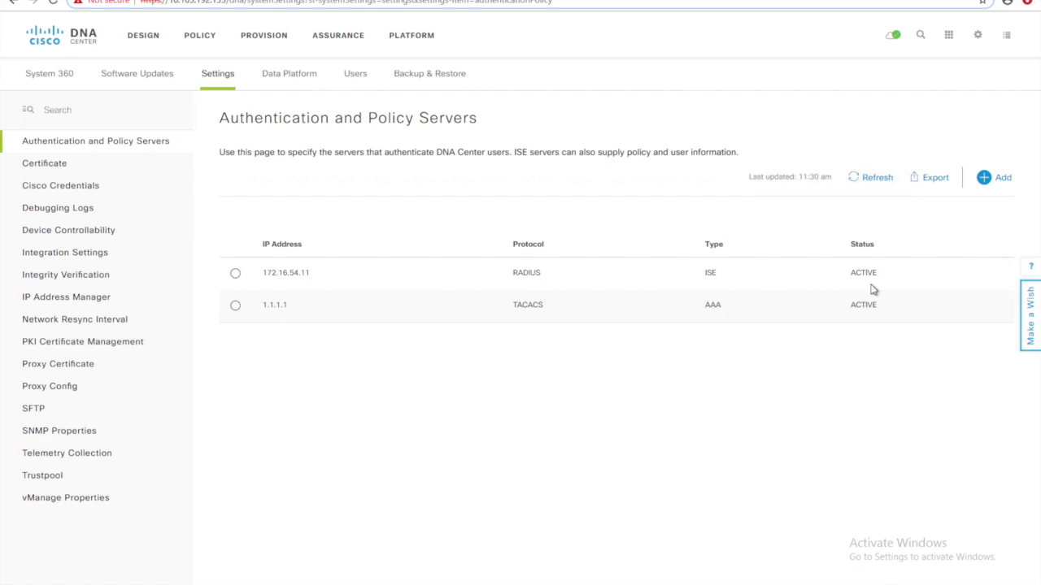
click(235, 275)
- Edit ISE server 172.16.54.11 and review FQDN POD5-ISE.sda.cx.com and subscriber name DNAC
click(241, 217)
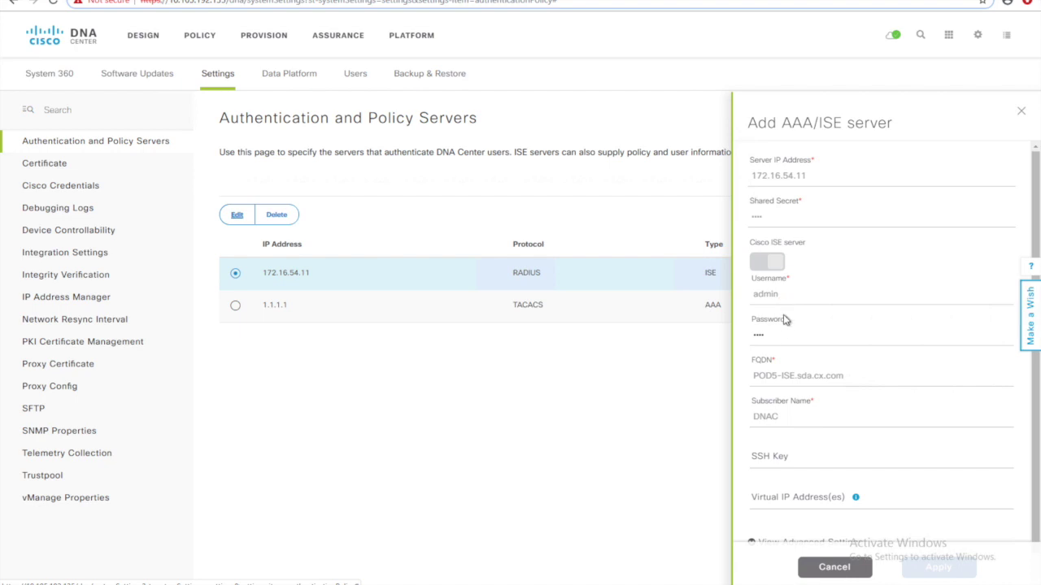
scroll(789, 358, down, 1)
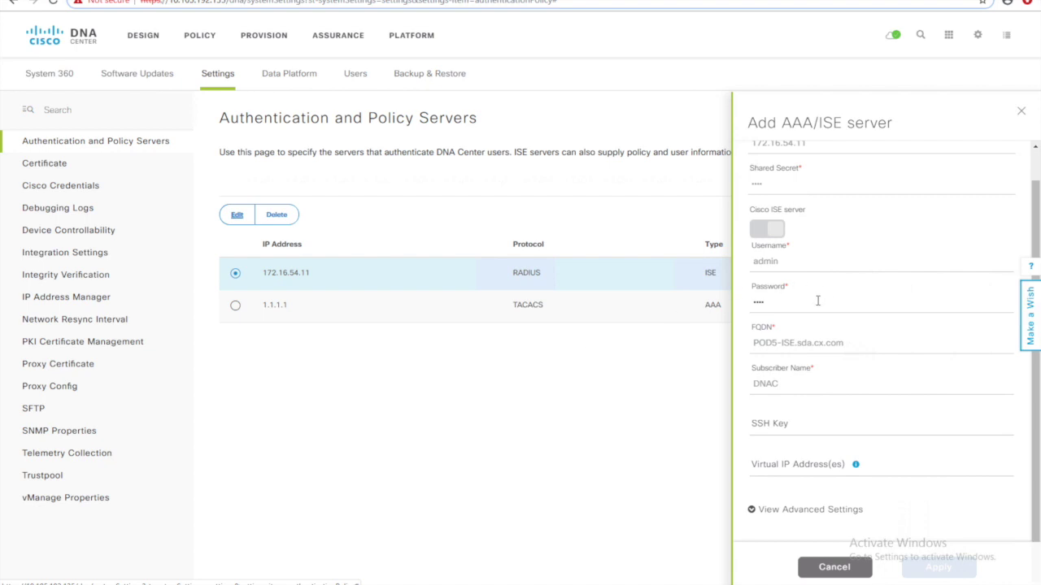
scroll(800, 249, up, 1)
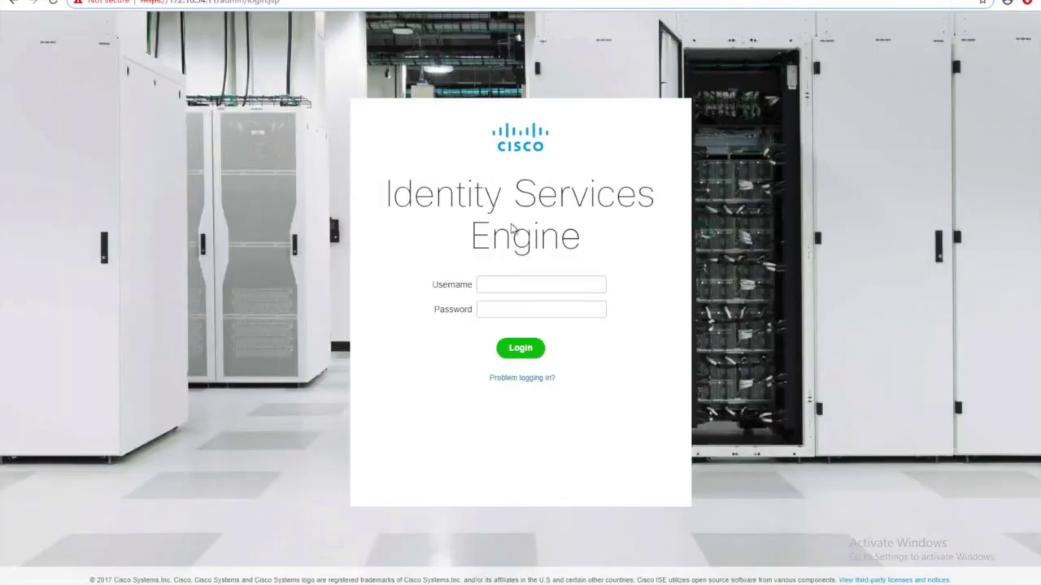
- Log in to Cisco ISE as admin with the account password
text(admin)
key(Tab)
text(••••••••)
key(Return)
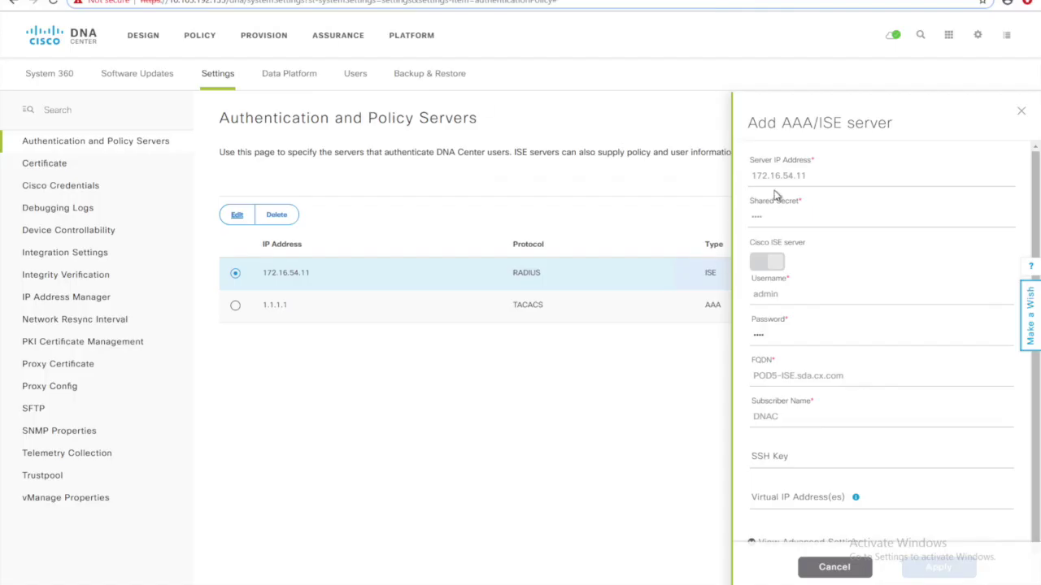
- Dismiss the Flash player warning and go to Administration > pxGrid Services
click(247, 2)
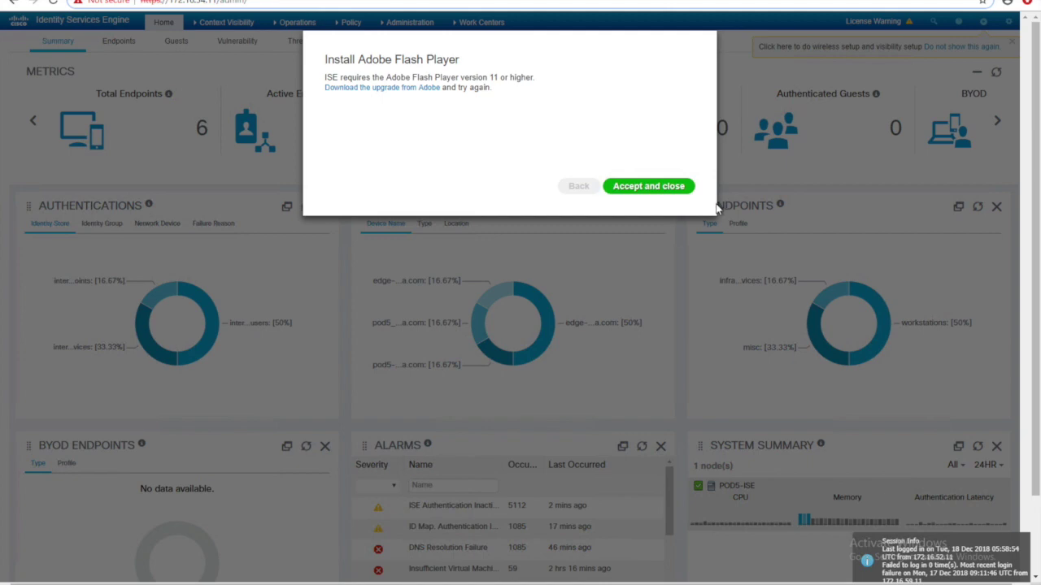
click(654, 188)
click(415, 23)
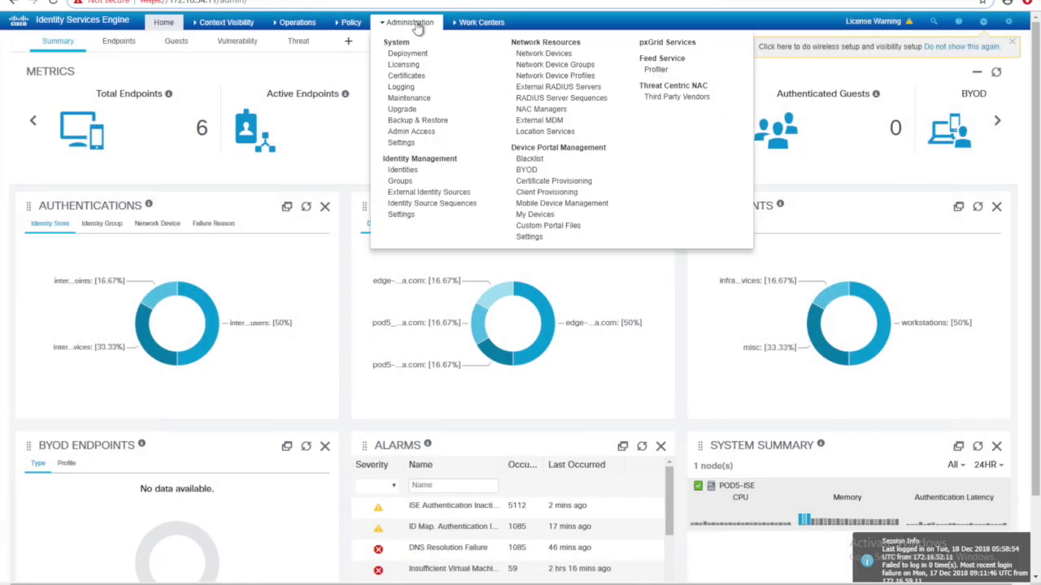
click(664, 43)
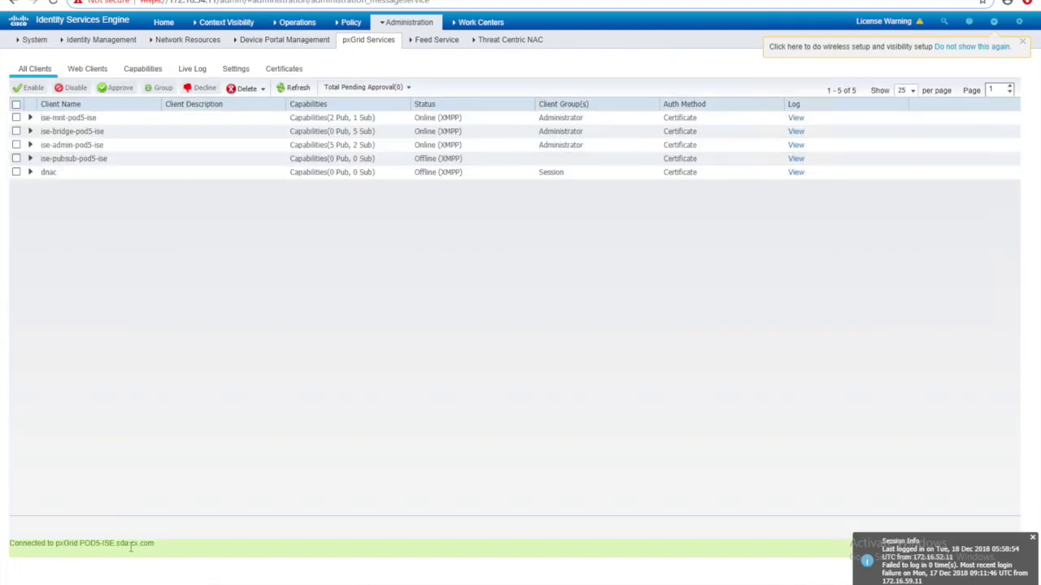
- Close the Session Info notice and point out the pxGrid node and dnac client
drag(159, 544, 12, 545)
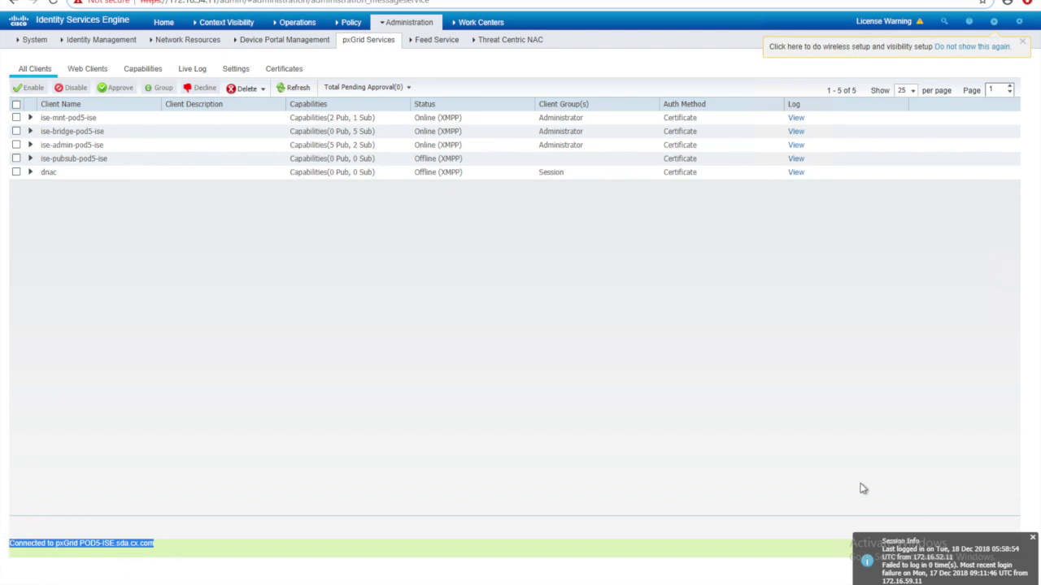
click(1031, 539)
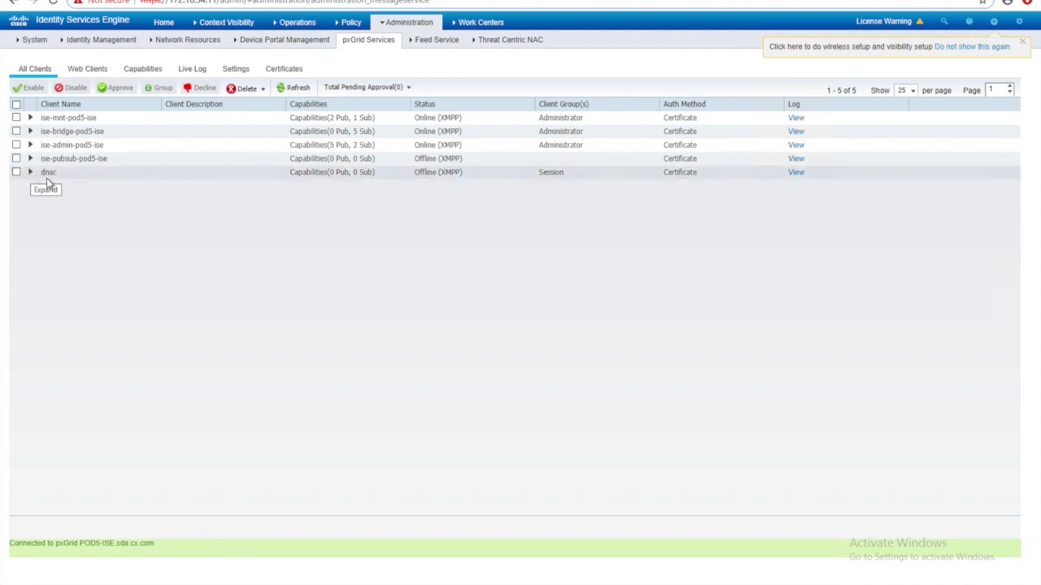
click(557, 179)
- Approve all pending pxGrid clients and confirm none are awaiting approval
click(409, 88)
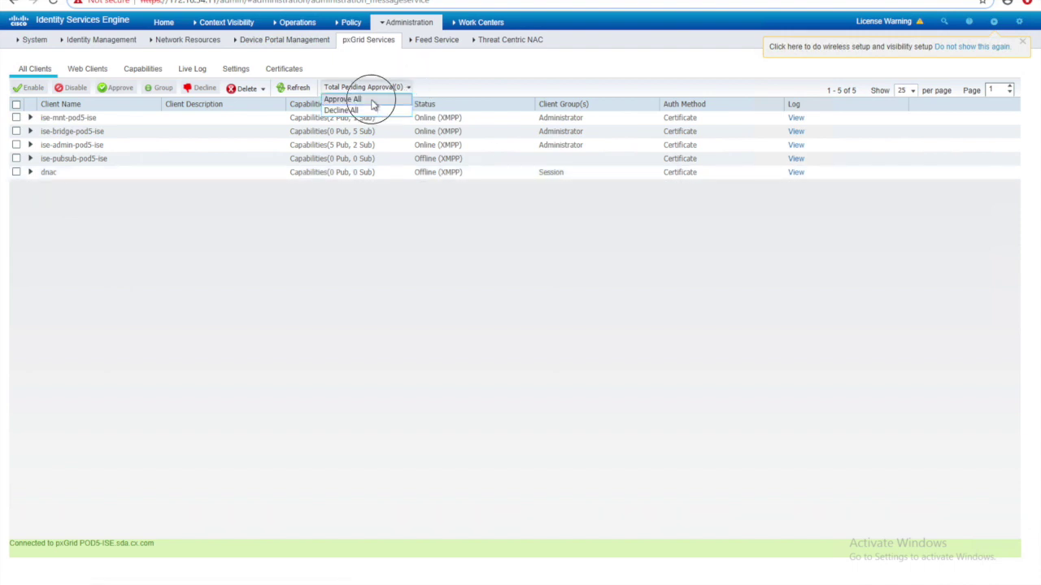
click(373, 101)
click(699, 108)
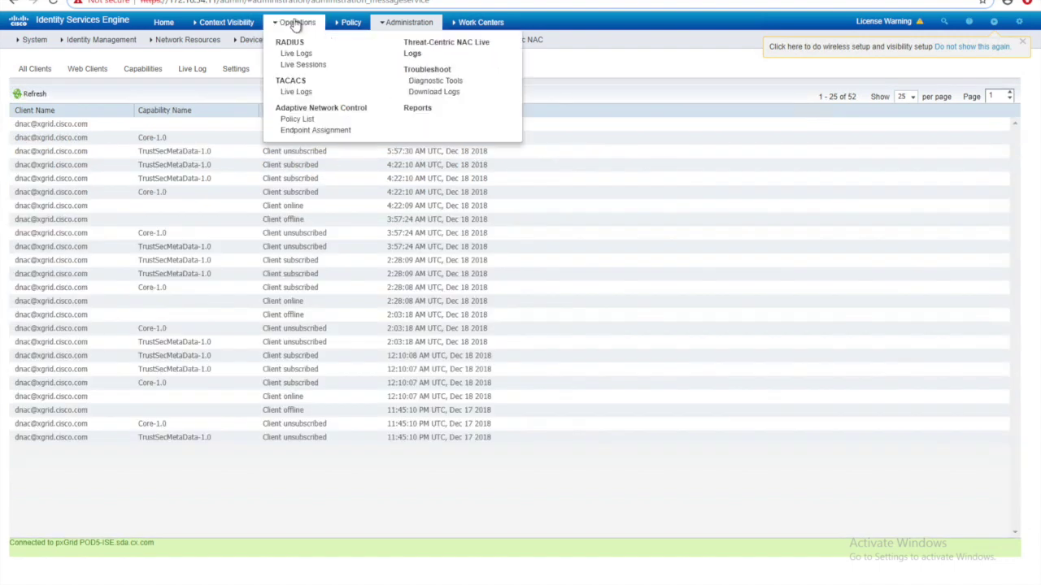
mouse_move(290, 52)
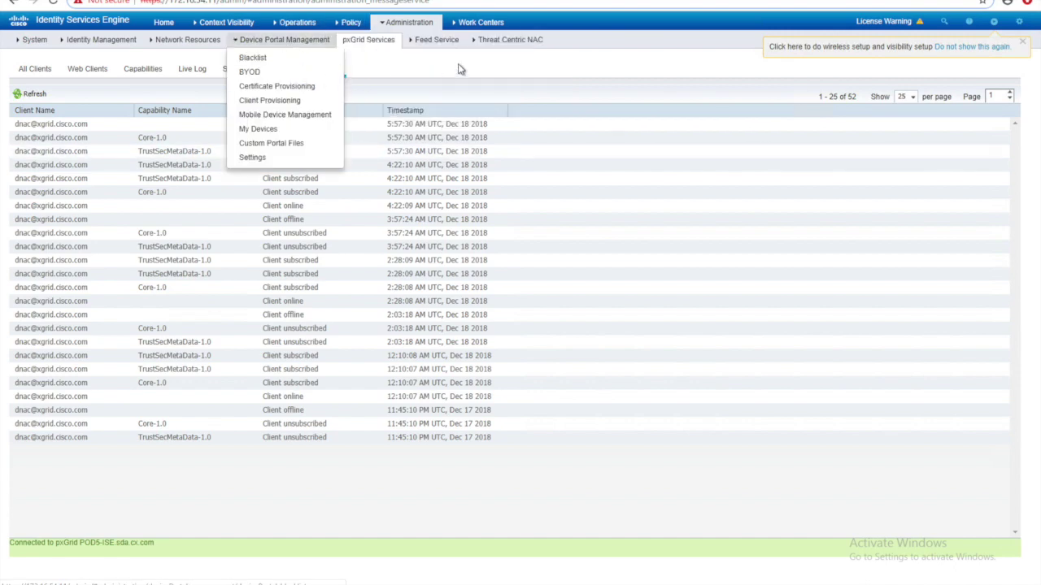
mouse_move(480, 22)
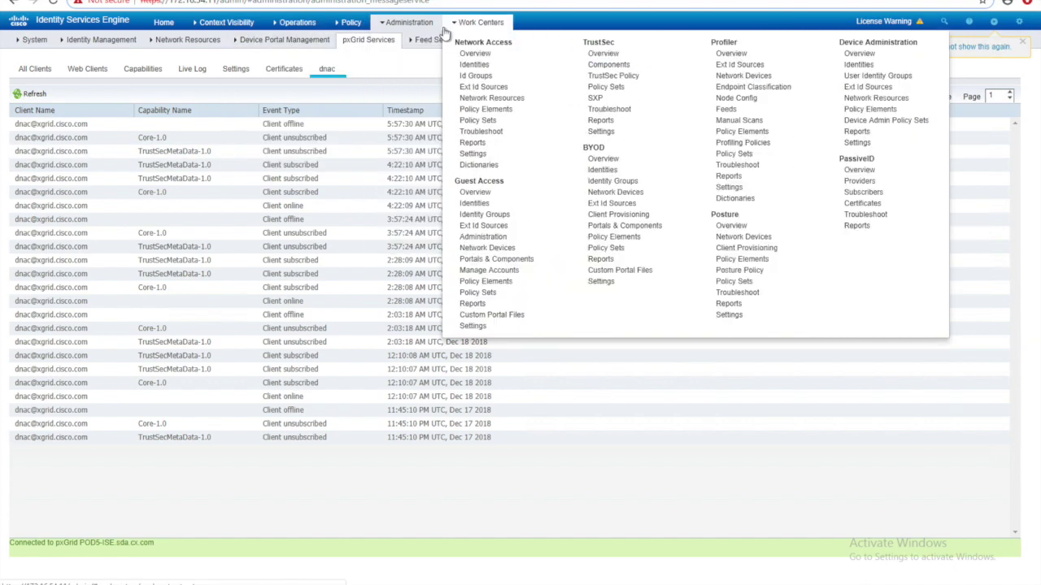
mouse_move(393, 25)
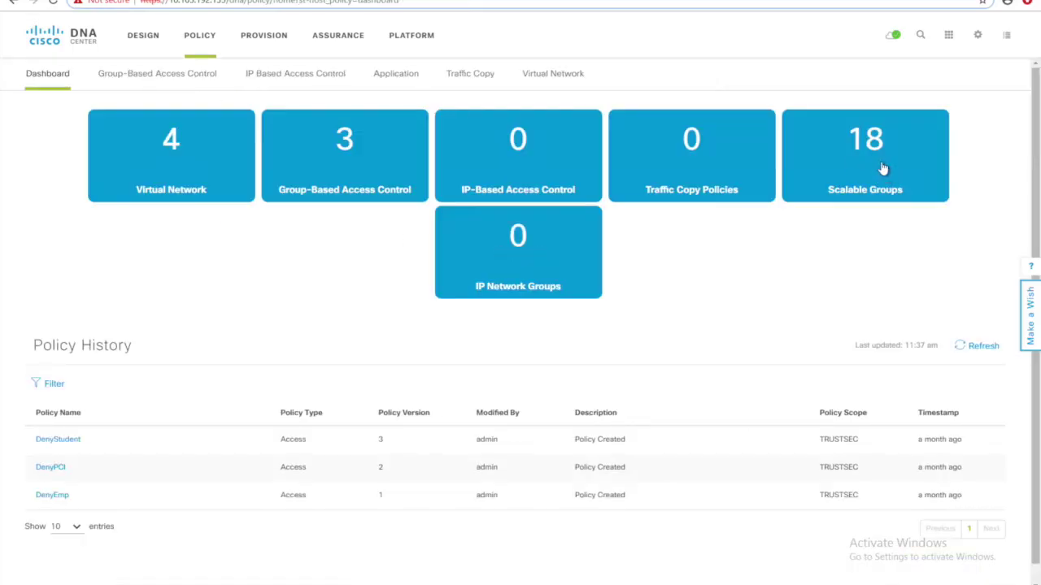
- Open the Scalable Groups list, then cross-launch ISE Security Groups via Add Groups
click(881, 169)
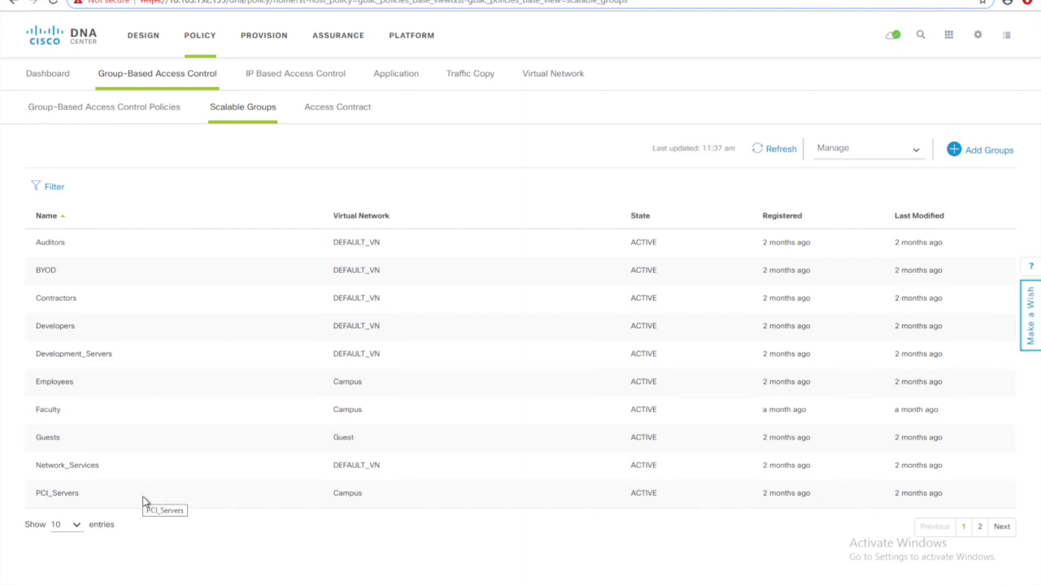
click(999, 160)
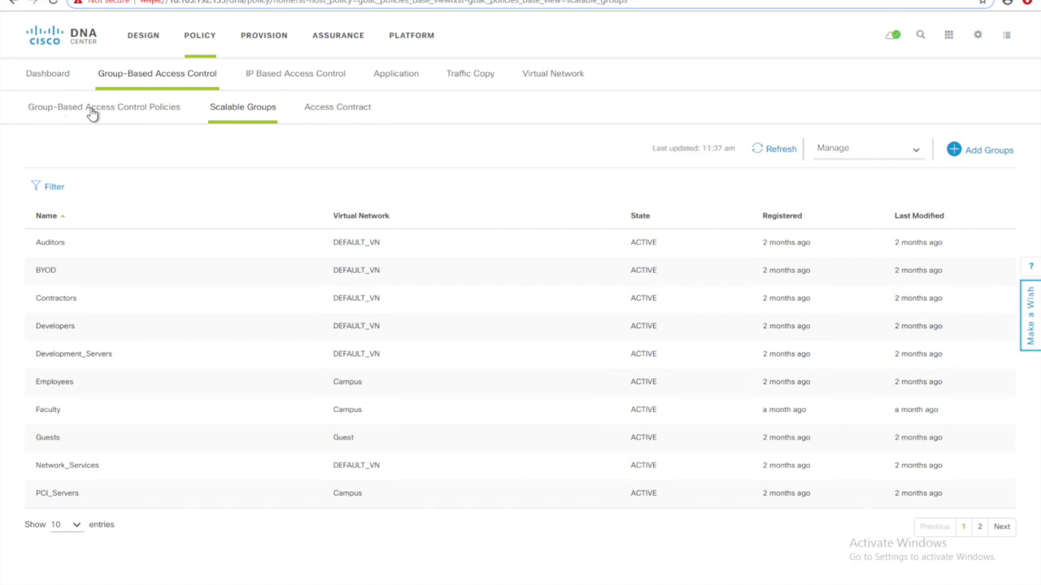
- After reviewing ISE's 18 security groups, reopen DNA Center's Scalable Groups list from the Dashboard
click(42, 75)
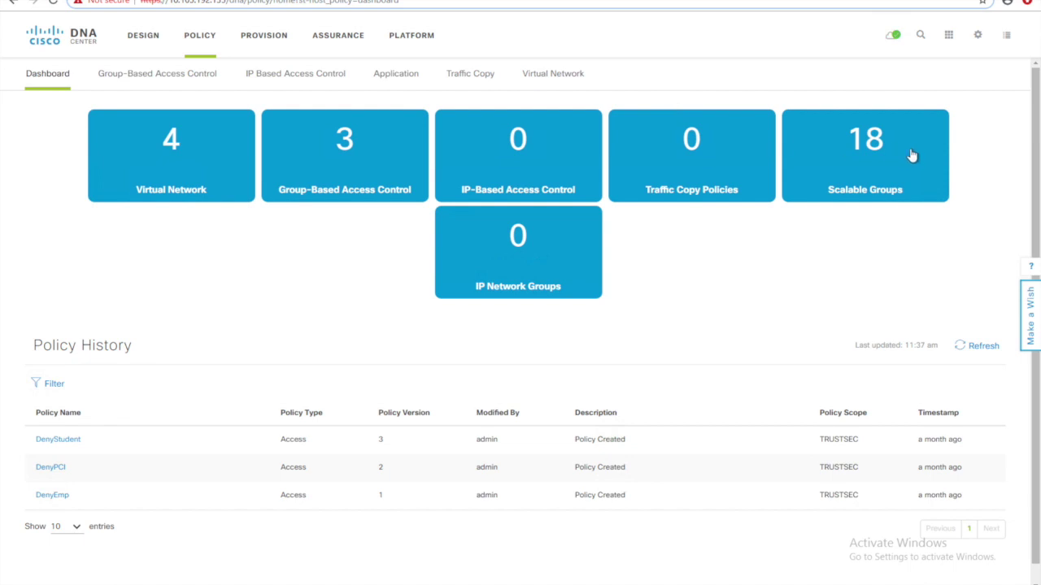
click(900, 156)
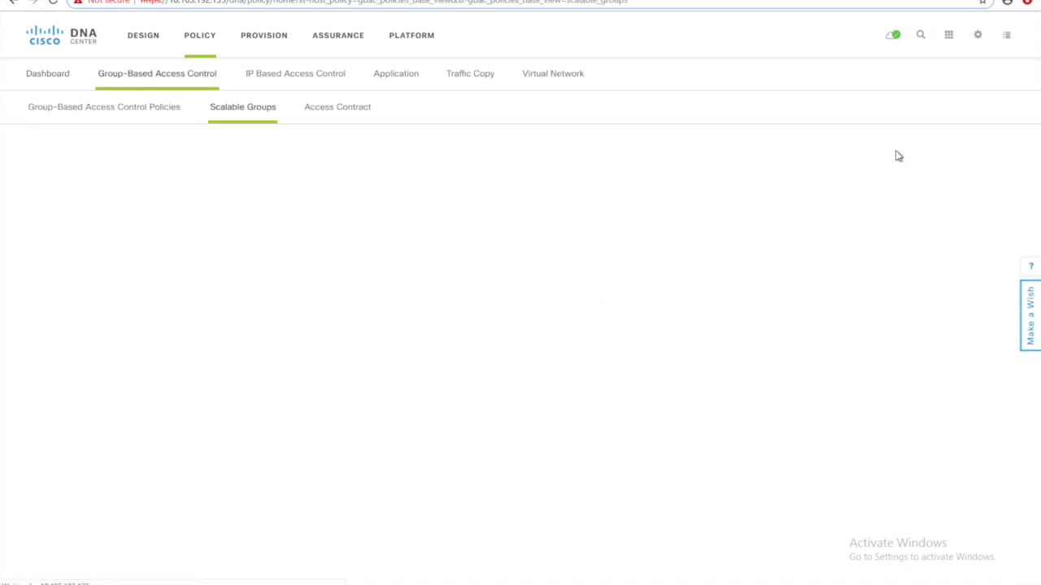